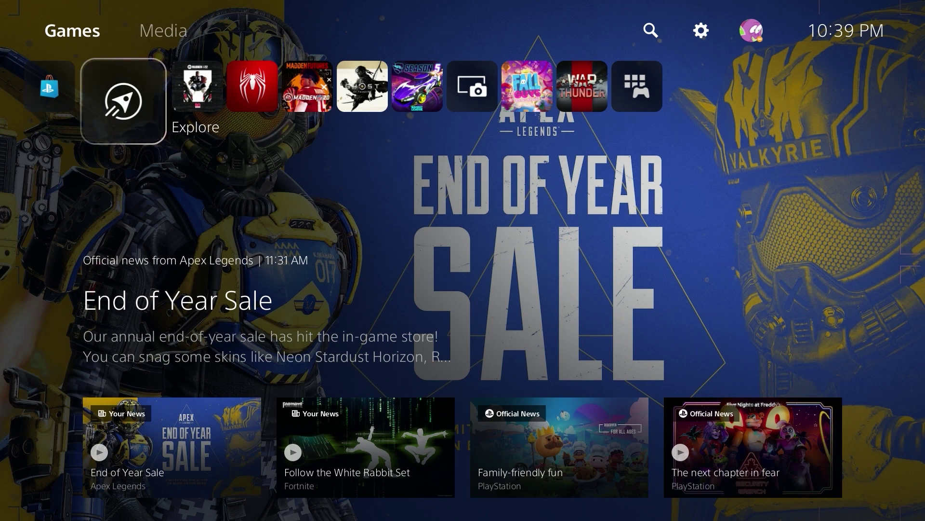
# Open the most recent conversation from the Parties list in Game Base
pyautogui.press('Escape')
pyautogui.press('Return')
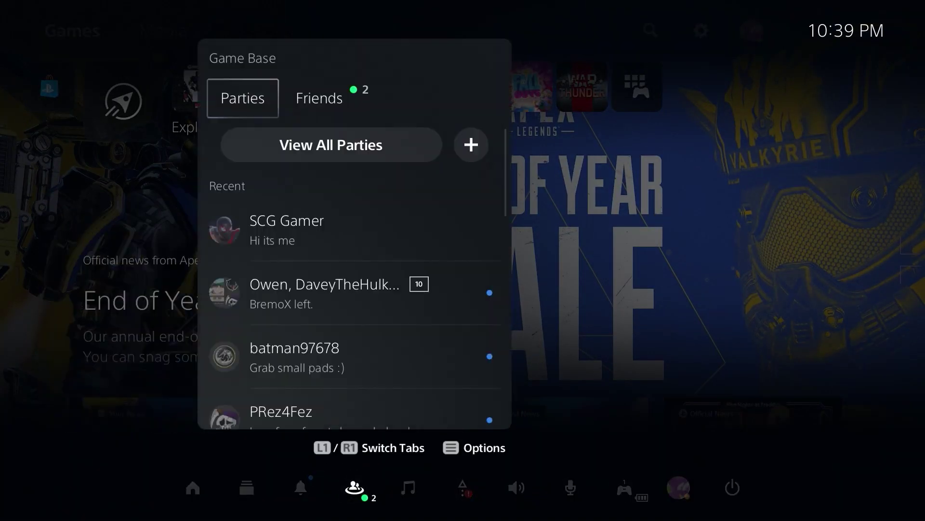
pyautogui.press('Down')
pyautogui.press('Down')
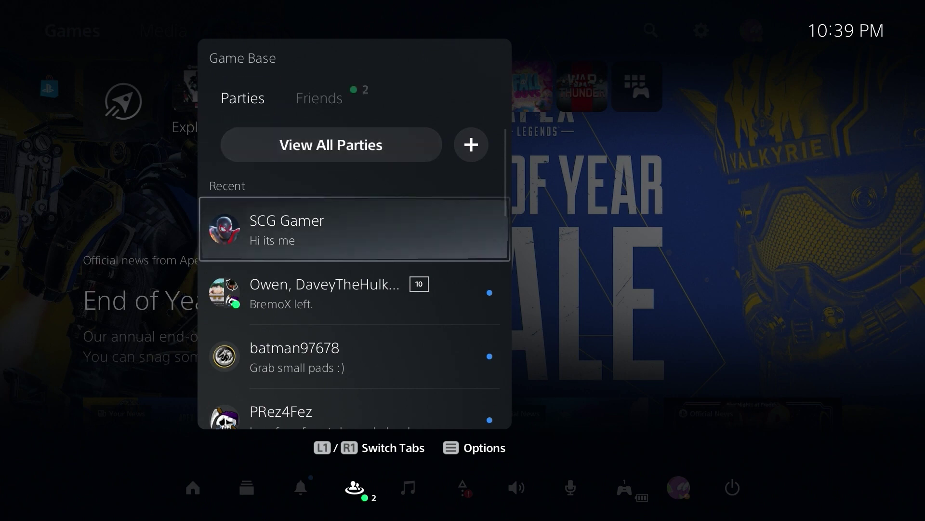
pyautogui.press('Return')
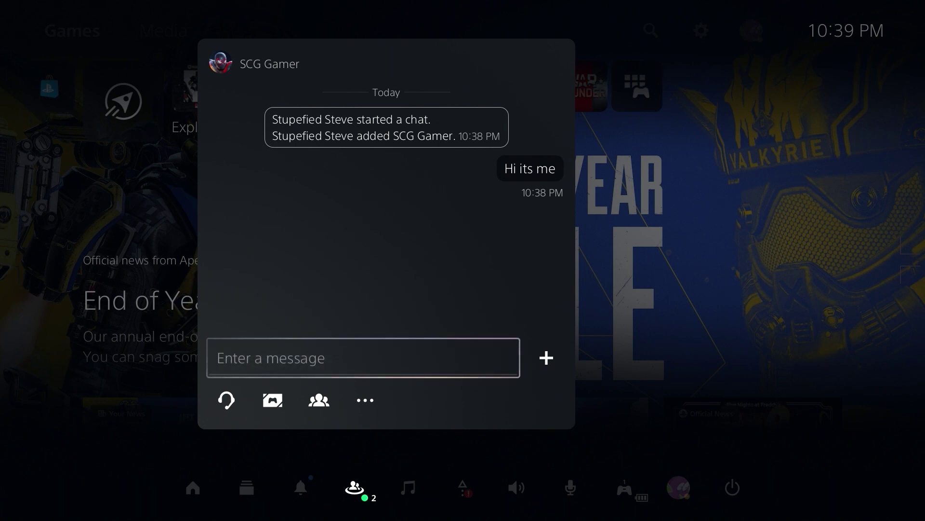
pyautogui.press('Return')
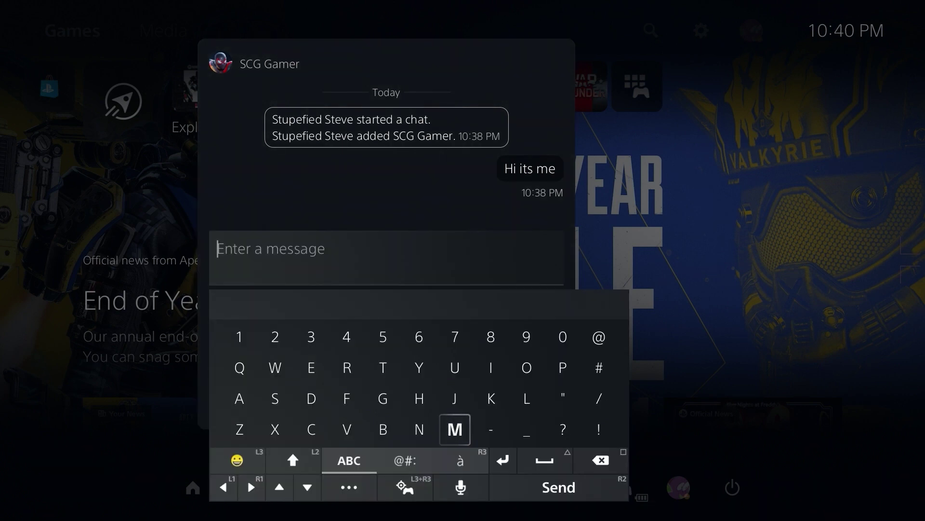
pyautogui.write('Www.discor')
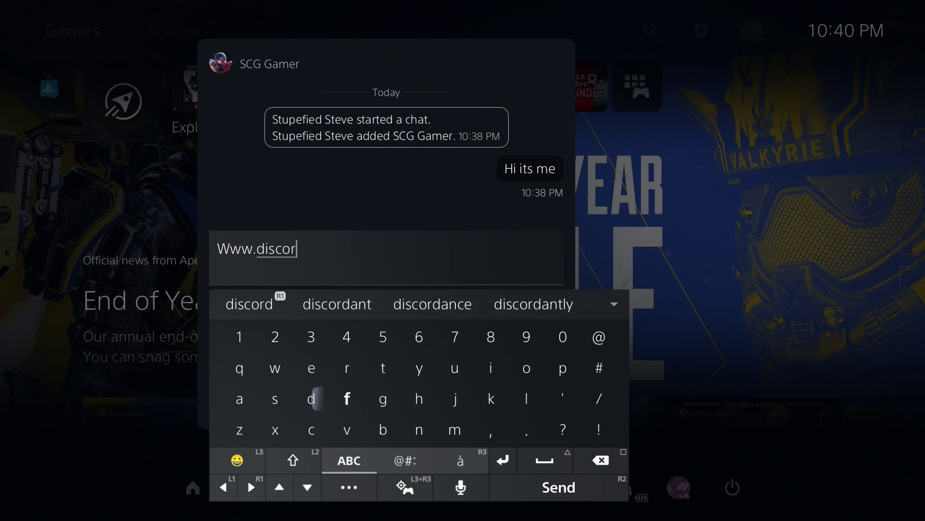
pyautogui.write('d.com')
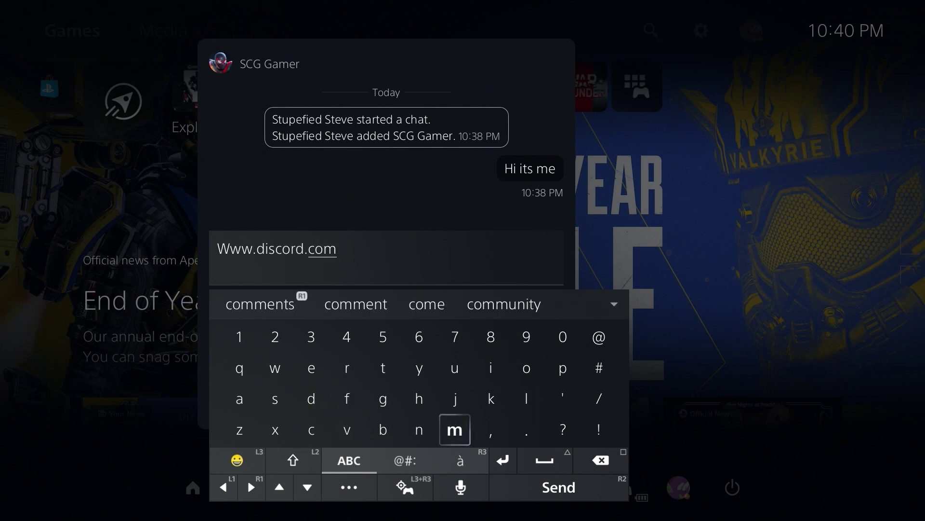
pyautogui.press('Return')
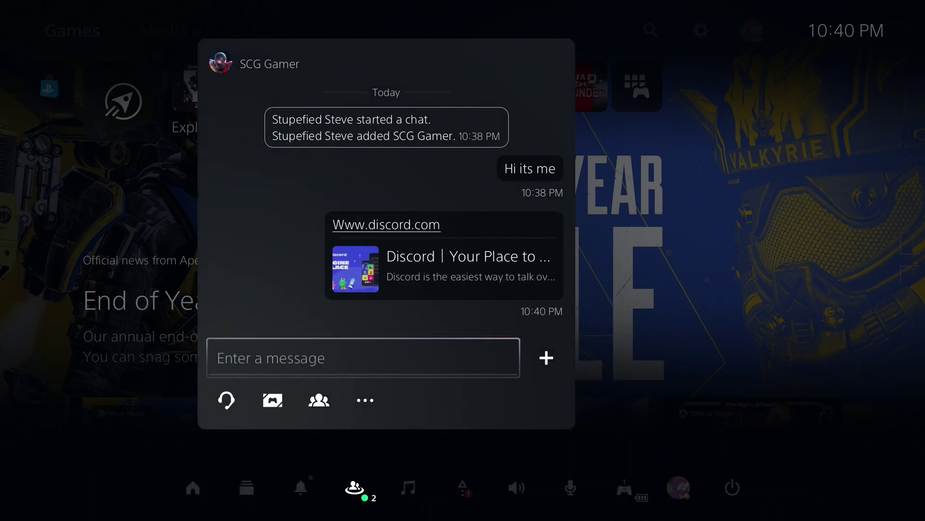
# Open the sent discord.com link and try to download the Discord app from its home page
pyautogui.press('Up')
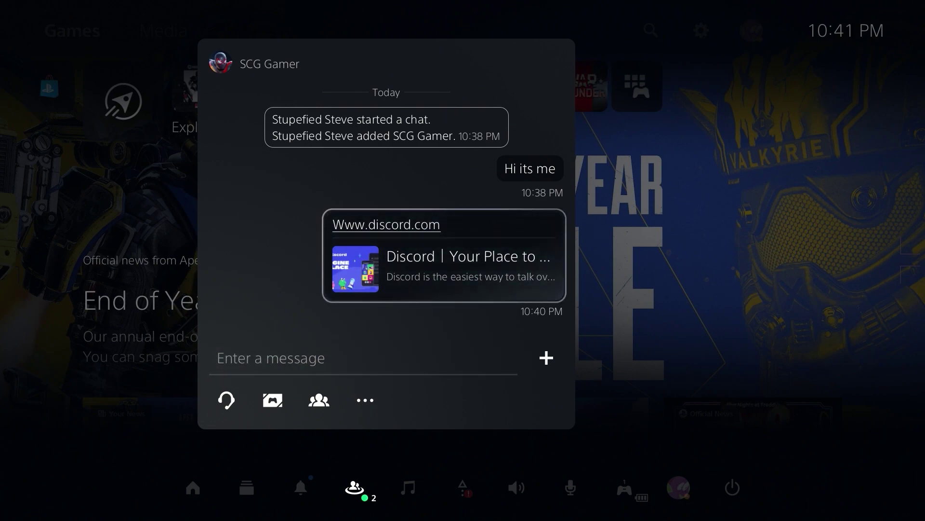
pyautogui.press('Return')
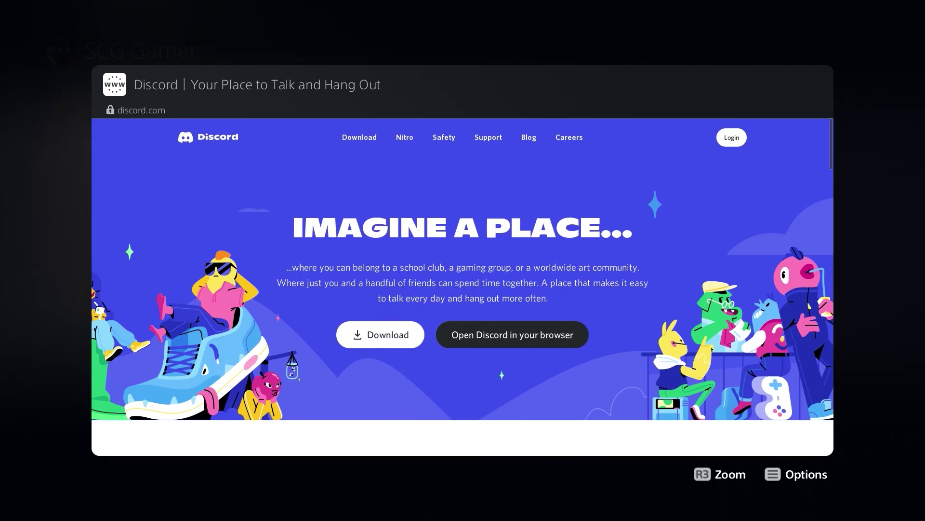
pyautogui.click(393, 326)
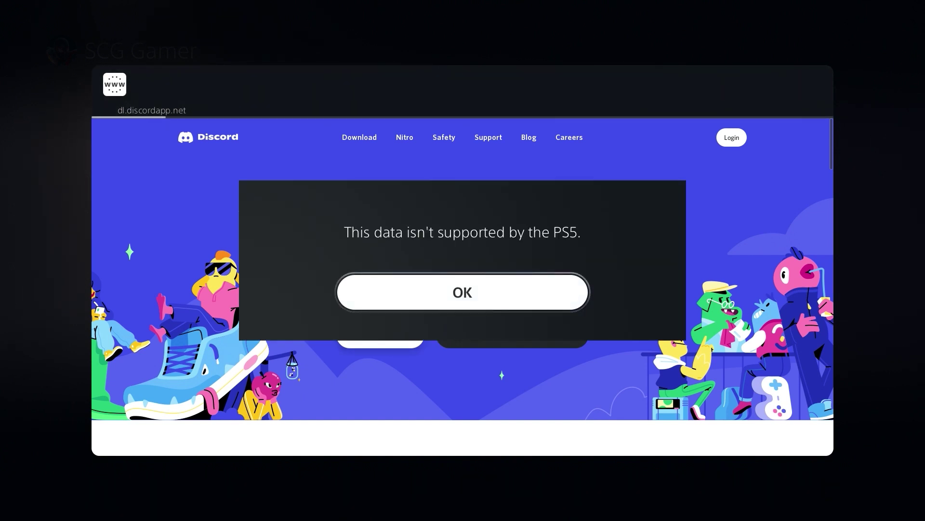
pyautogui.press('Return')
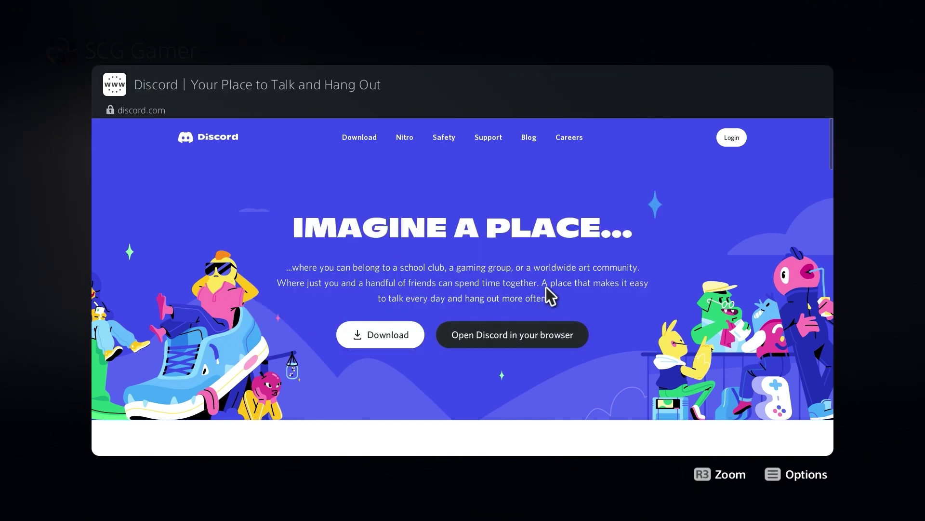
# Log in to Discord in the browser and open the general text channel of the SCG server
pyautogui.click(738, 138)
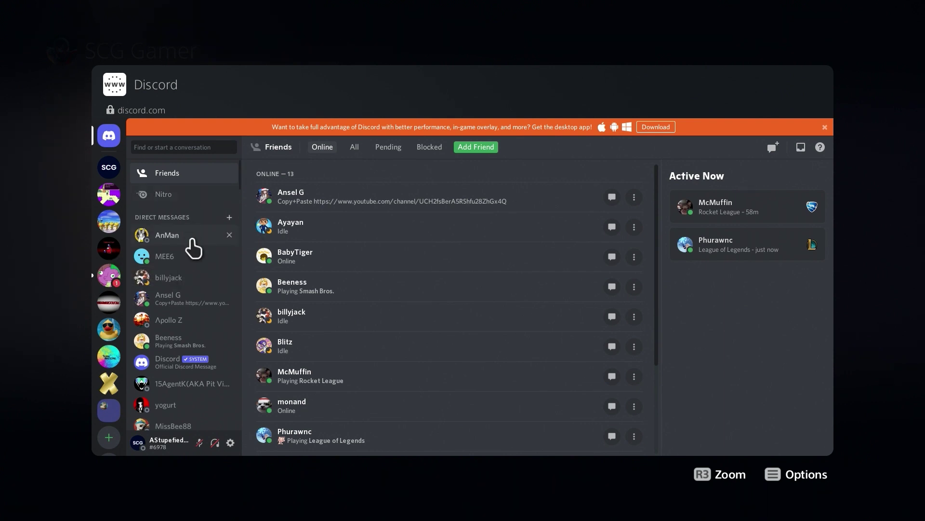
pyautogui.hotkey('ctrl', 'alt', 'Down')
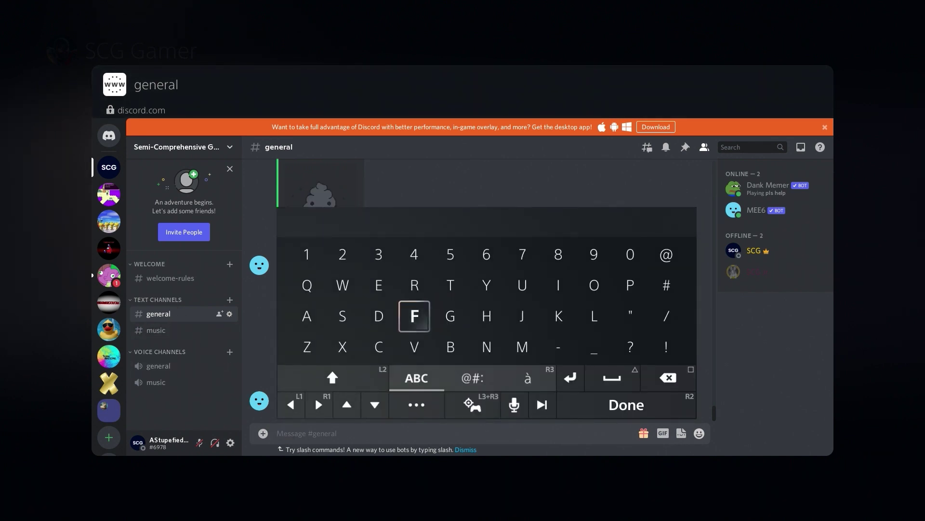
# Draft "Hi" with a laughing emoji in the general channel's message box and check the attachment options
pyautogui.write('Hi')
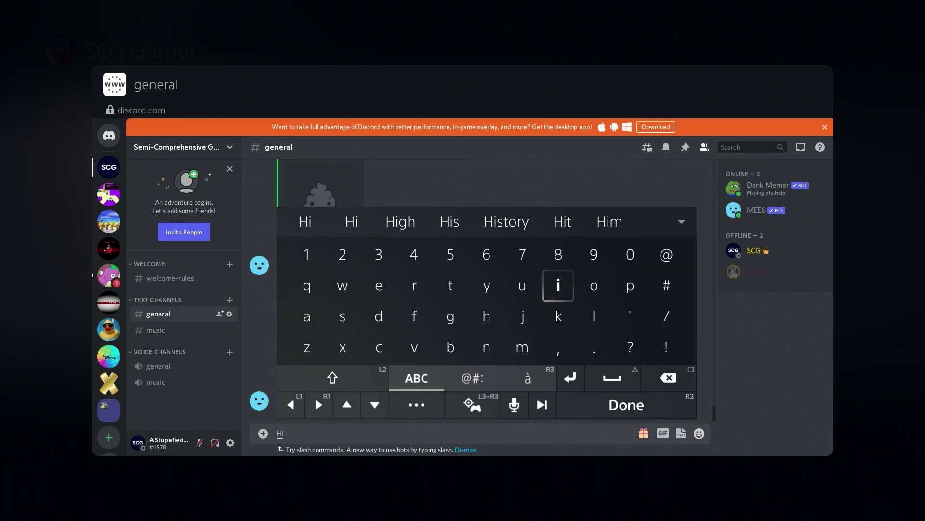
pyautogui.click(298, 434)
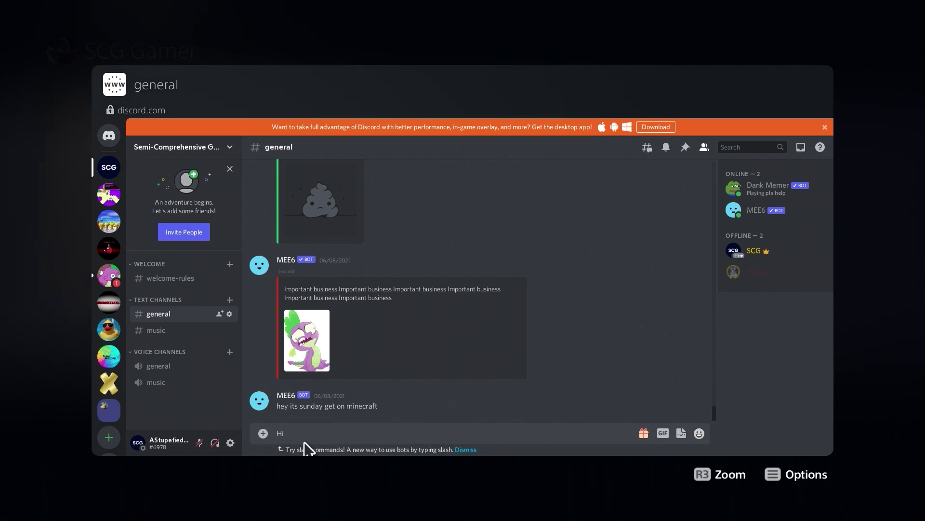
pyautogui.click(264, 436)
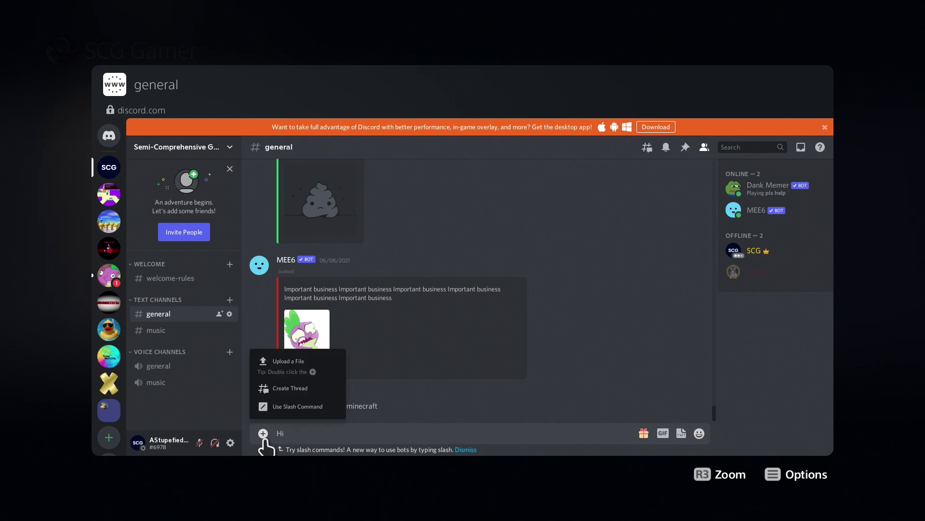
pyautogui.write('😆')
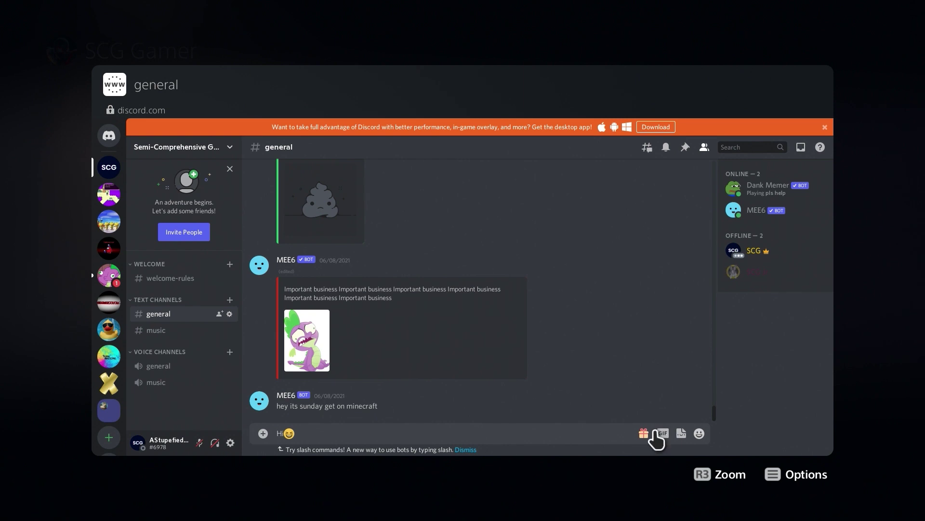
# Post a "Congratulations!" GIF in the general channel and look through the earlier messages
pyautogui.click(664, 433)
pyautogui.click(671, 380)
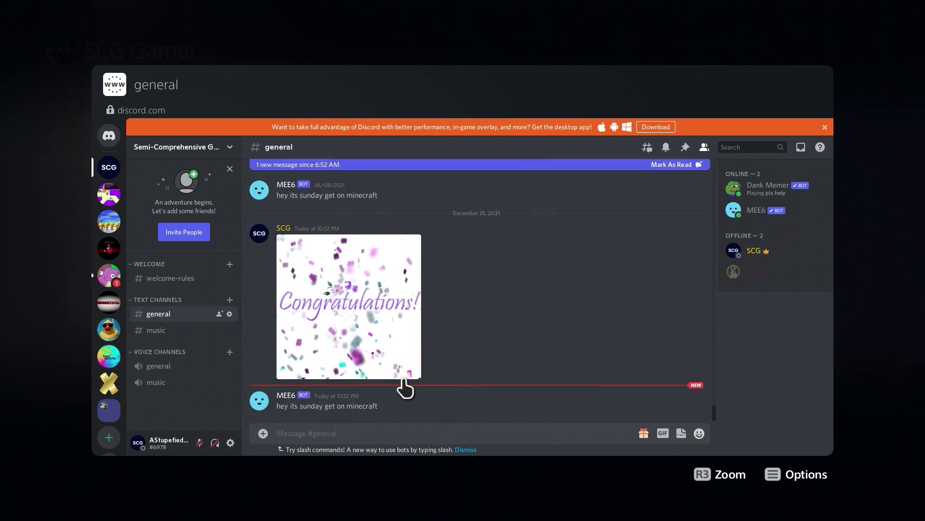
pyautogui.scroll(3, 404, 337)
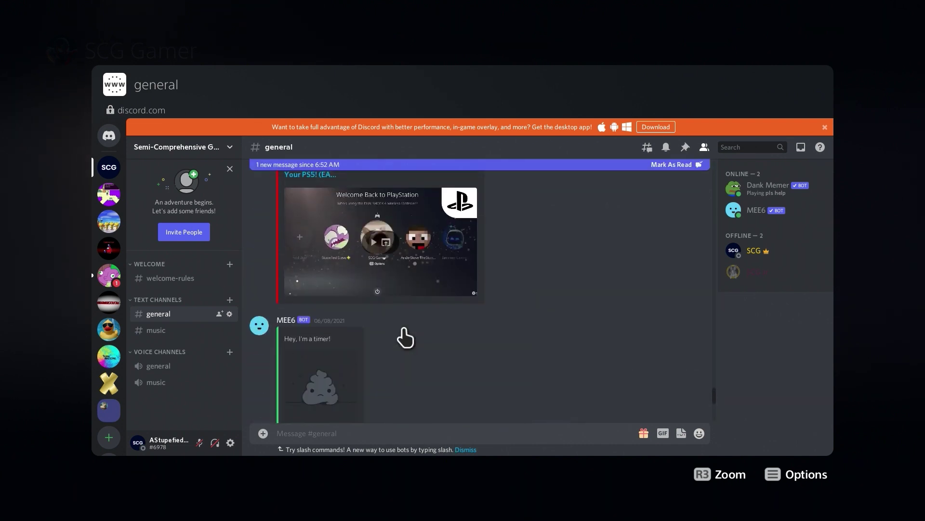
pyautogui.scroll(-3, 404, 336)
# Switch to desktop Discord on the PC and send "this actually works" in the music text channel
pyautogui.press('shift')
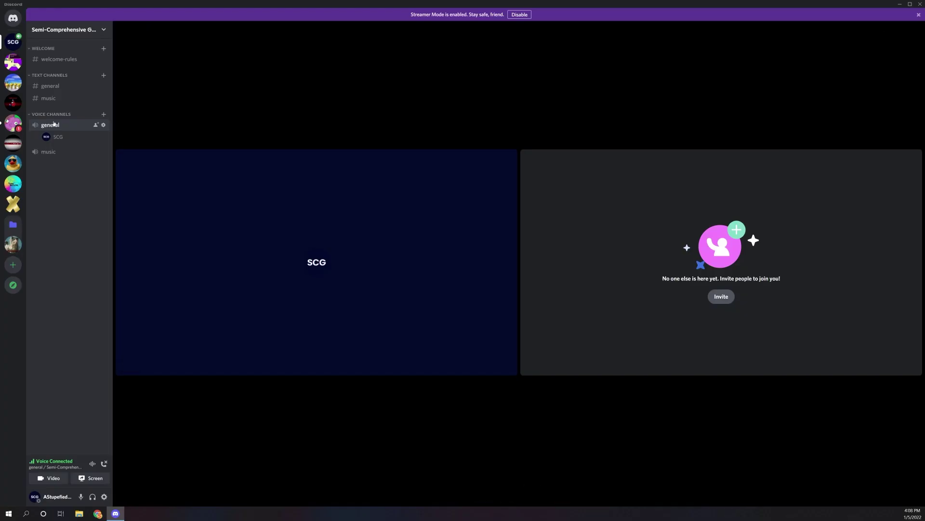
pyautogui.click(557, 491)
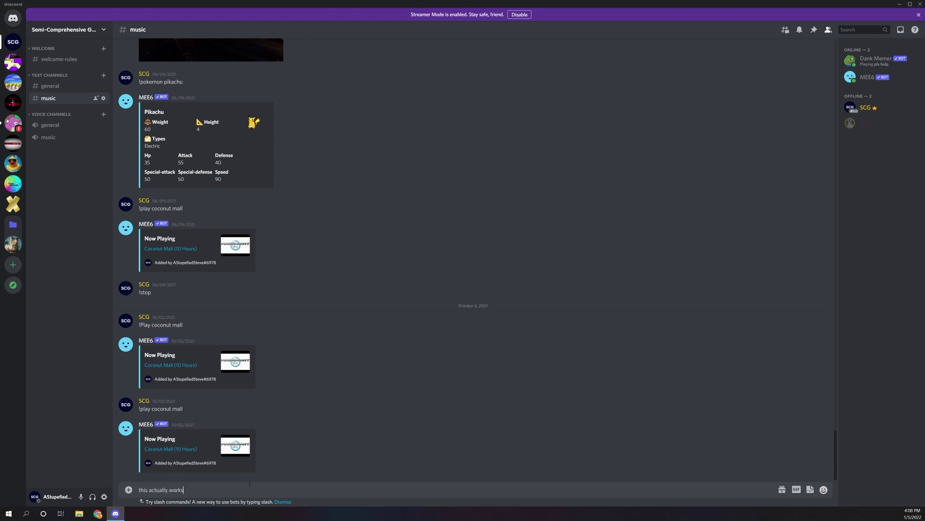
pyautogui.press('Return')
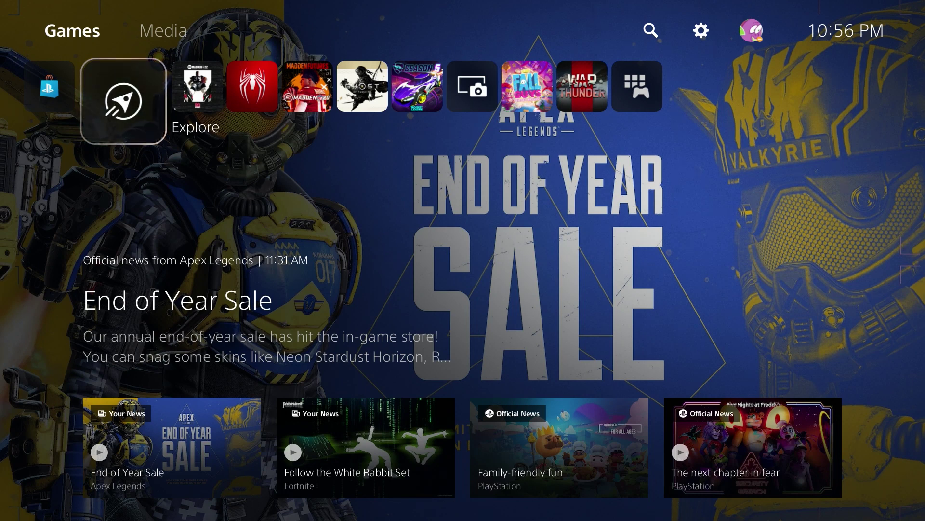
# Switch back to the PS5 and open its Sound settings
pyautogui.press('Up')
pyautogui.press('Right')
pyautogui.press('Right')
pyautogui.press('Right')
pyautogui.press('Right')
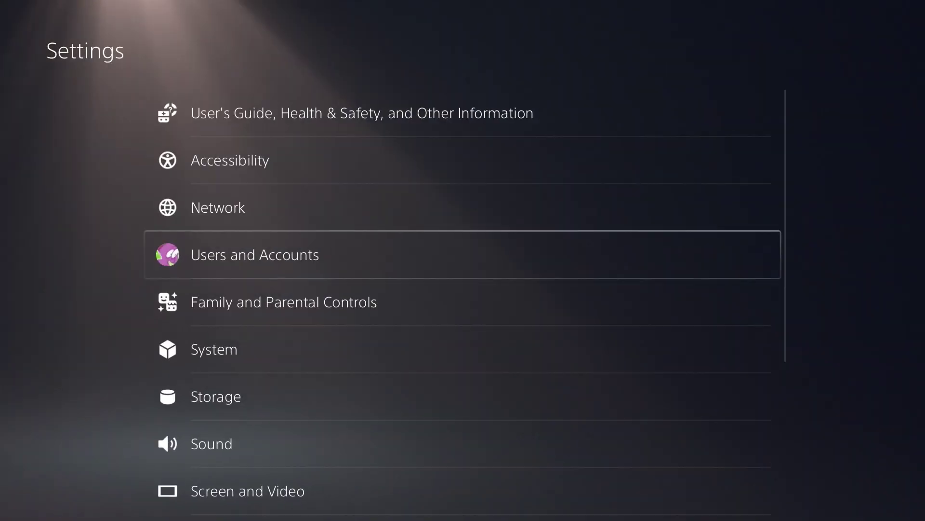
pyautogui.press('Down')
pyautogui.press('Down')
pyautogui.press('Down')
pyautogui.press('Down')
pyautogui.press('Down')
pyautogui.press('Up')
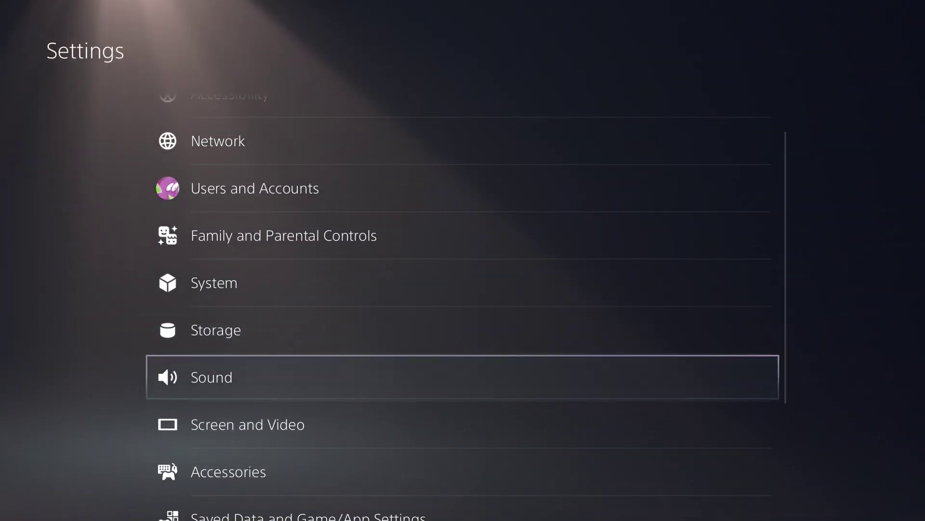
pyautogui.press('Return')
# Check which output devices are offered under Audio Output, leaving the selection as it is
pyautogui.press('Down')
pyautogui.press('Right')
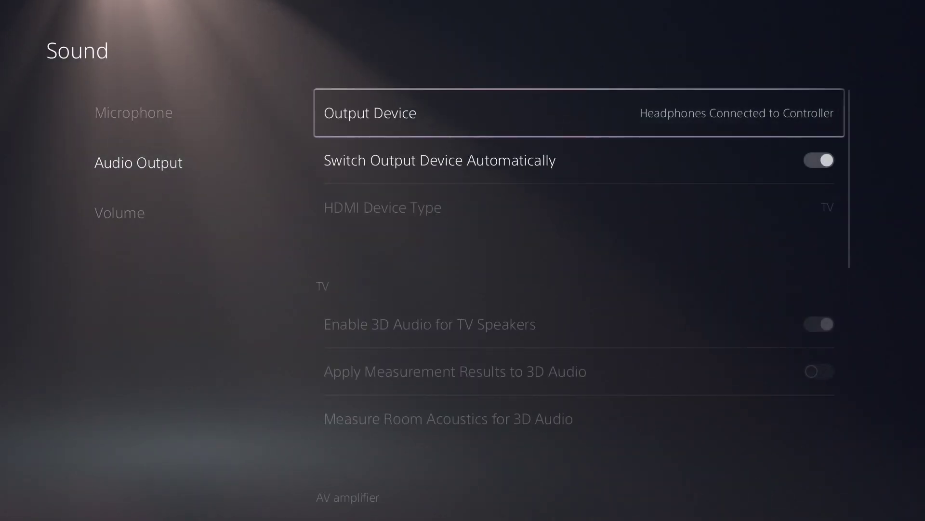
pyautogui.press('Return')
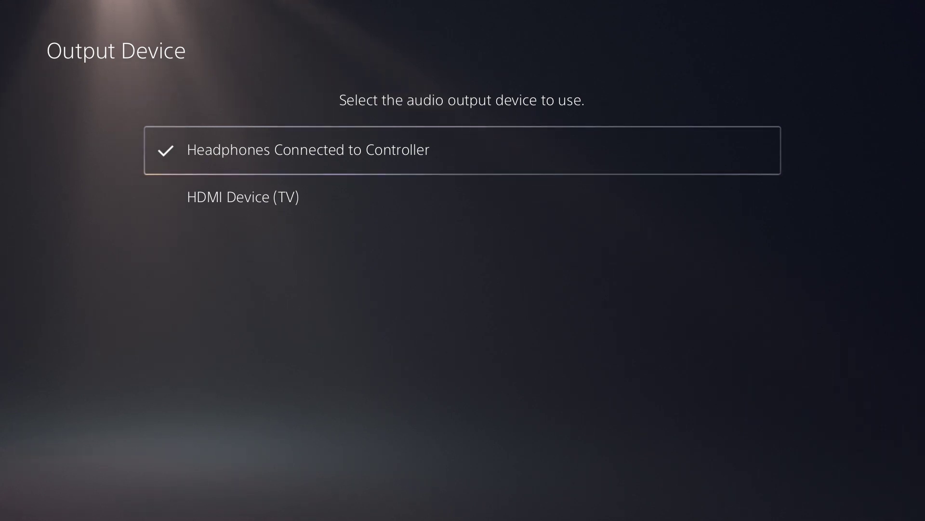
pyautogui.press('Escape')
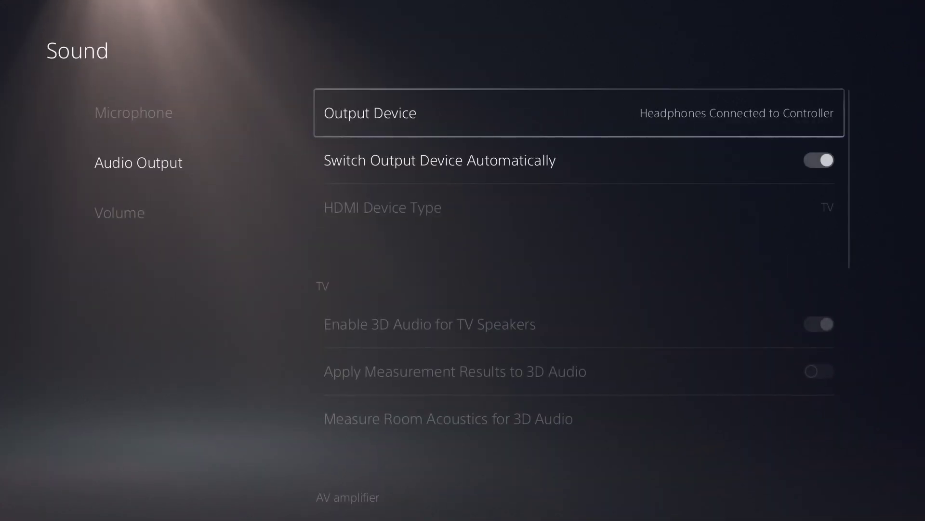
# Review the Microphone settings and the headphone and controller speaker volume settings
pyautogui.press('Left')
pyautogui.press('Up')
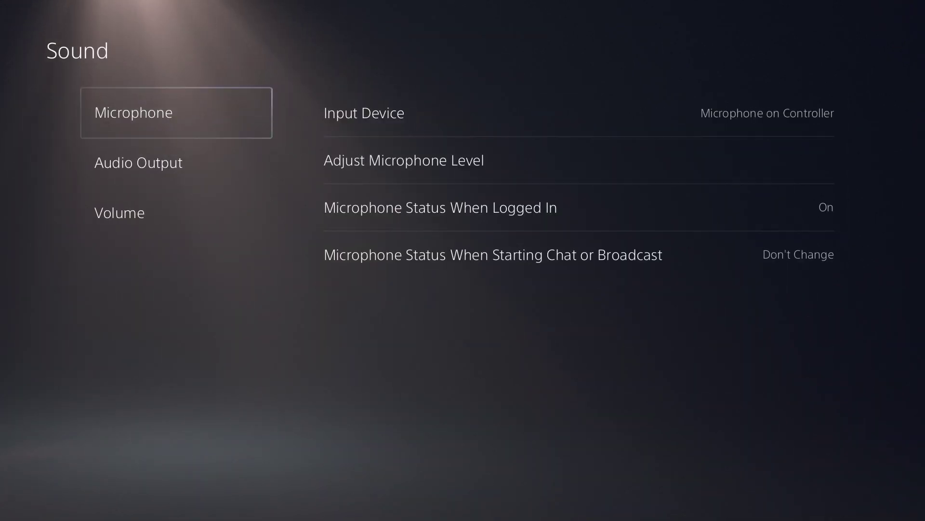
pyautogui.press('Down')
pyautogui.press('Down')
pyautogui.press('Right')
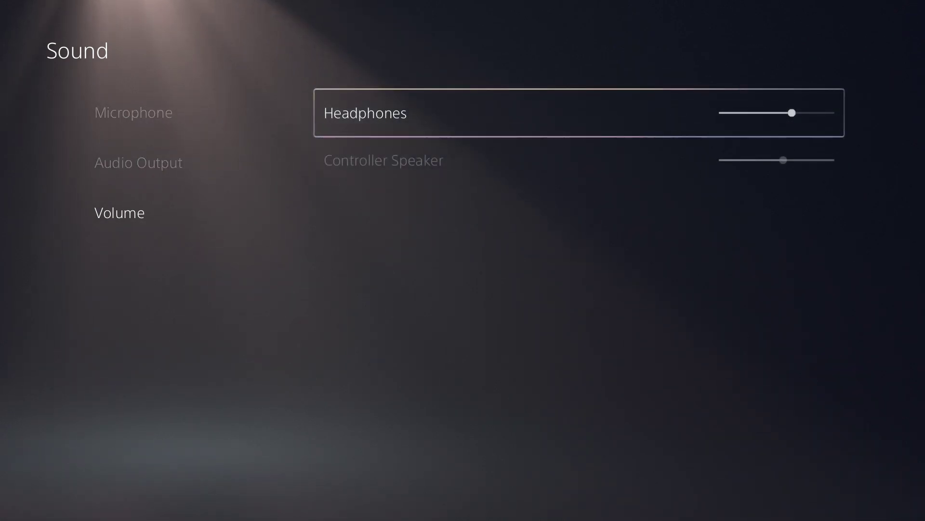
pyautogui.press('Down')
pyautogui.press('Left')
pyautogui.press('Right')
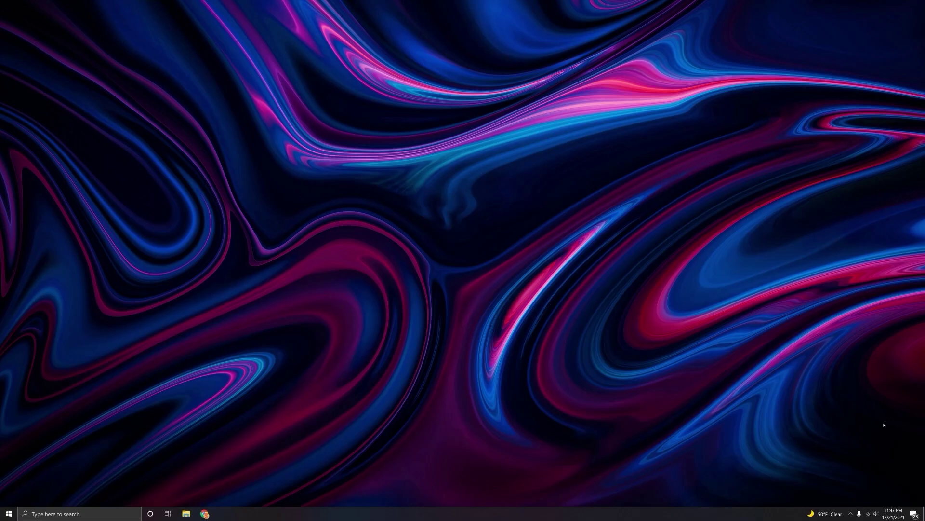
# Switch to the Windows PC and open the Sound dialog with its list of recording devices
pyautogui.rightClick(876, 514)
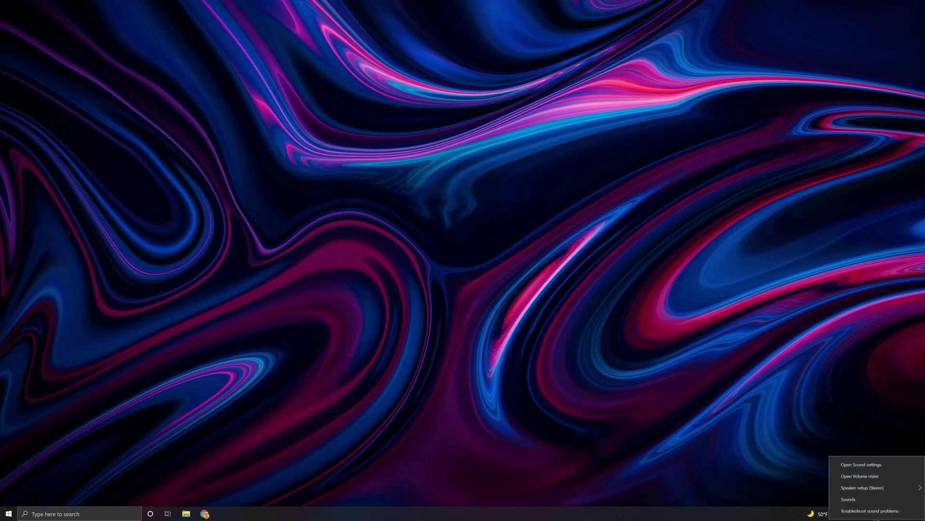
pyautogui.click(876, 499)
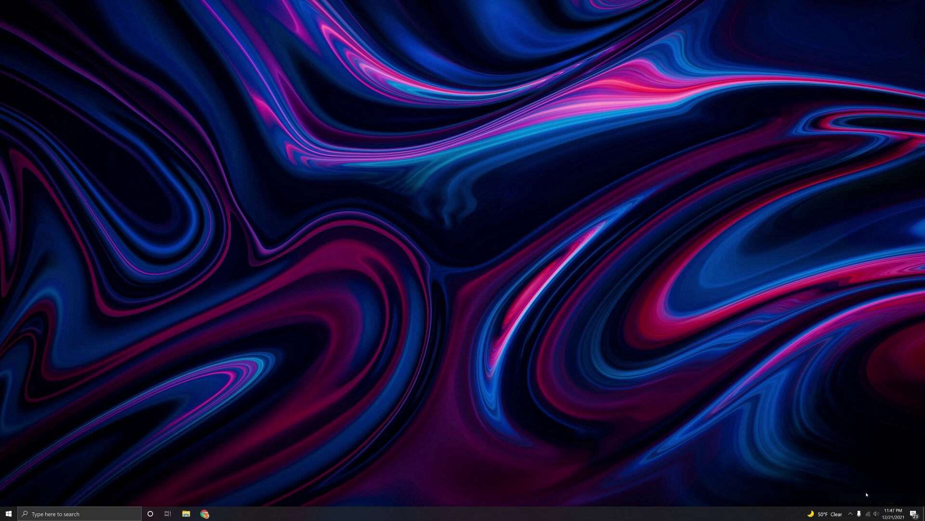
pyautogui.moveTo(130, 71); pyautogui.dragTo(435, 225)
pyautogui.click(410, 241)
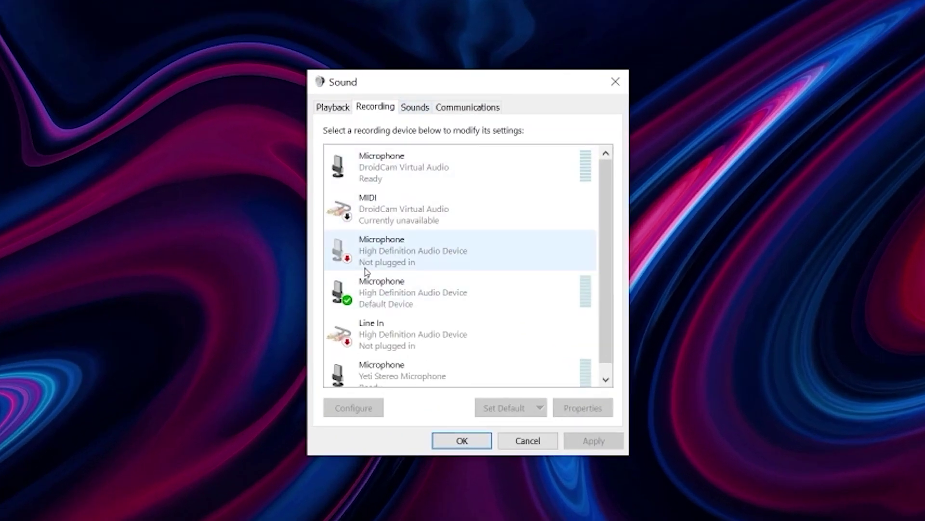
# Have the default High Definition Audio Device microphone use Listen to this device through the Default Playback Device, and confirm its properties
pyautogui.scroll(-1, 366, 272)
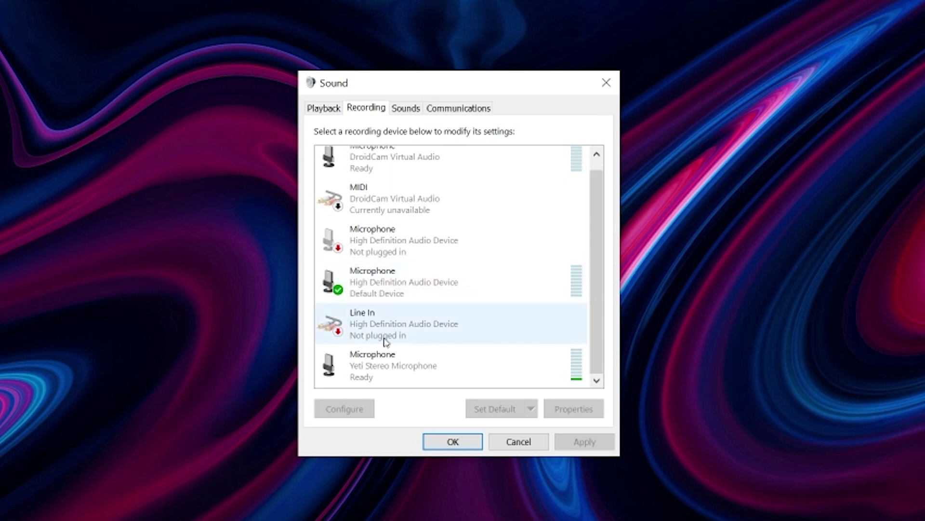
pyautogui.rightClick(419, 292)
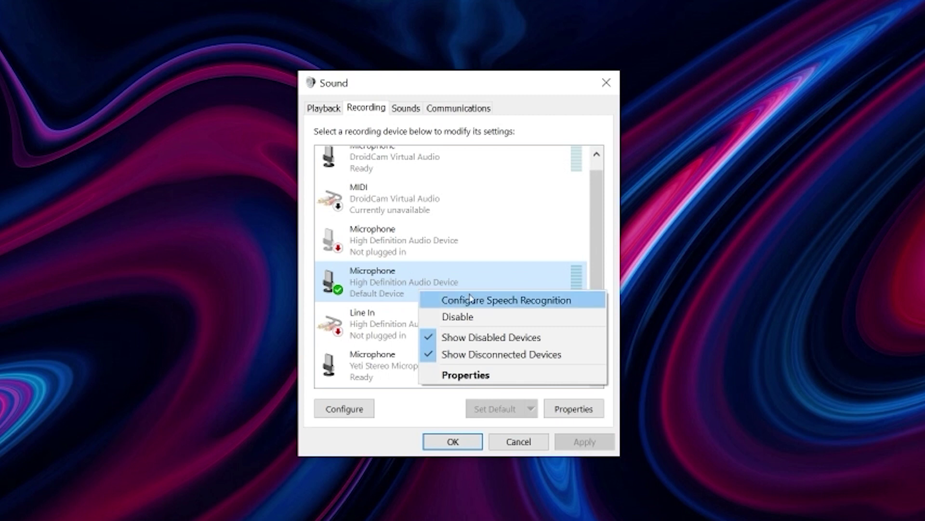
pyautogui.click(507, 378)
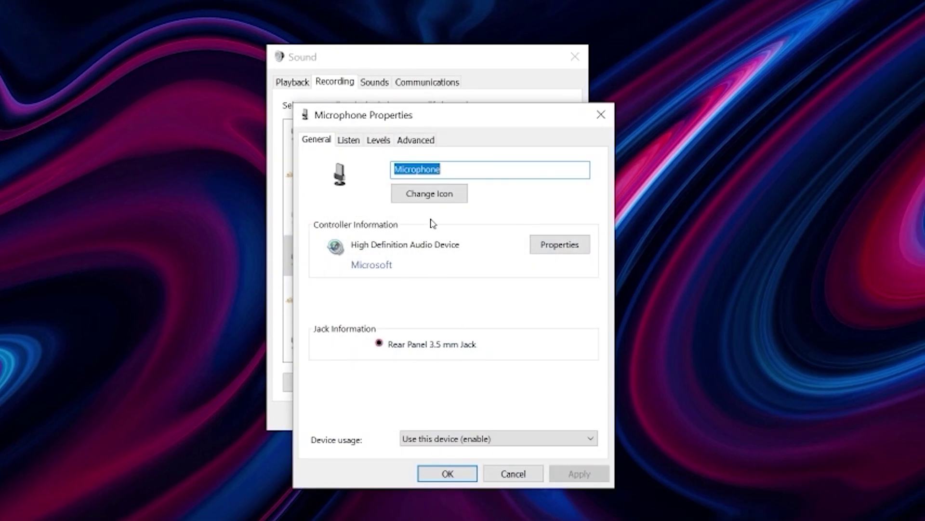
pyautogui.click(355, 140)
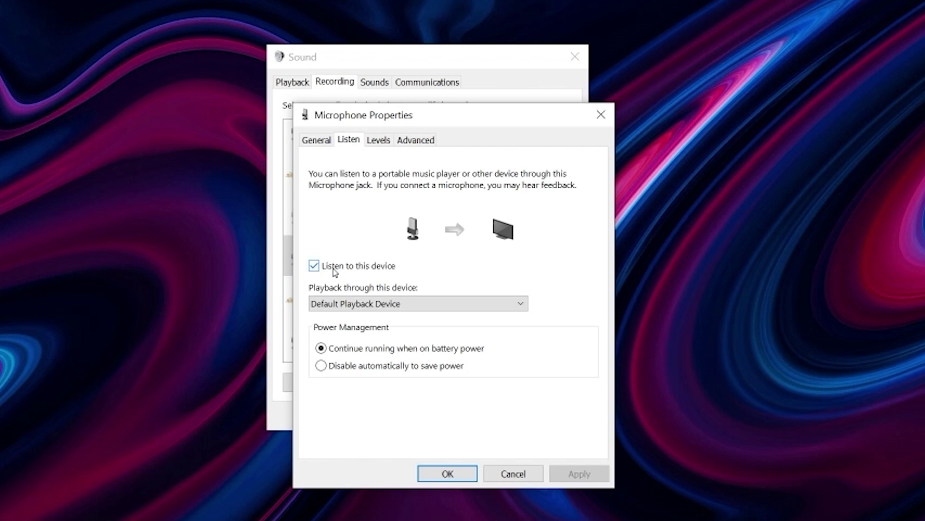
pyautogui.click(468, 473)
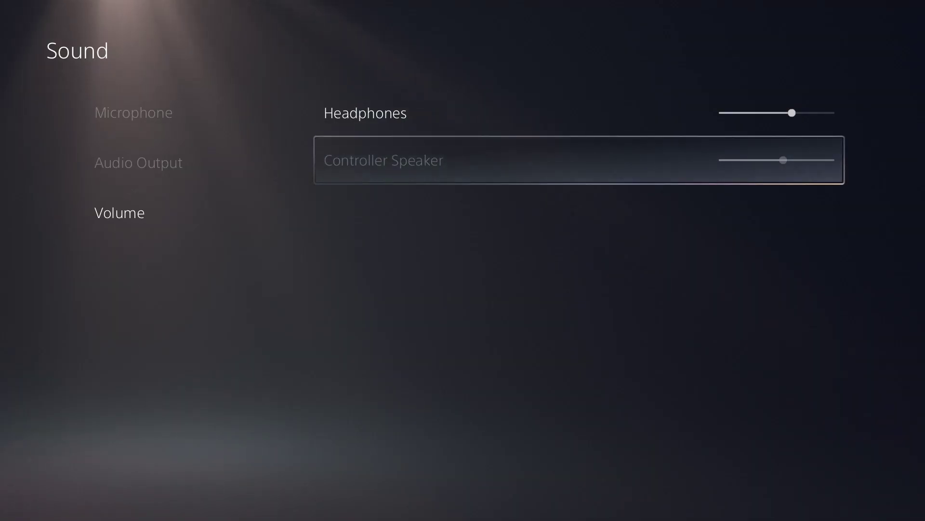
# Switch back to the PS5 Volume settings and check the Headphones volume slider, keeping its level
pyautogui.click(578, 113)
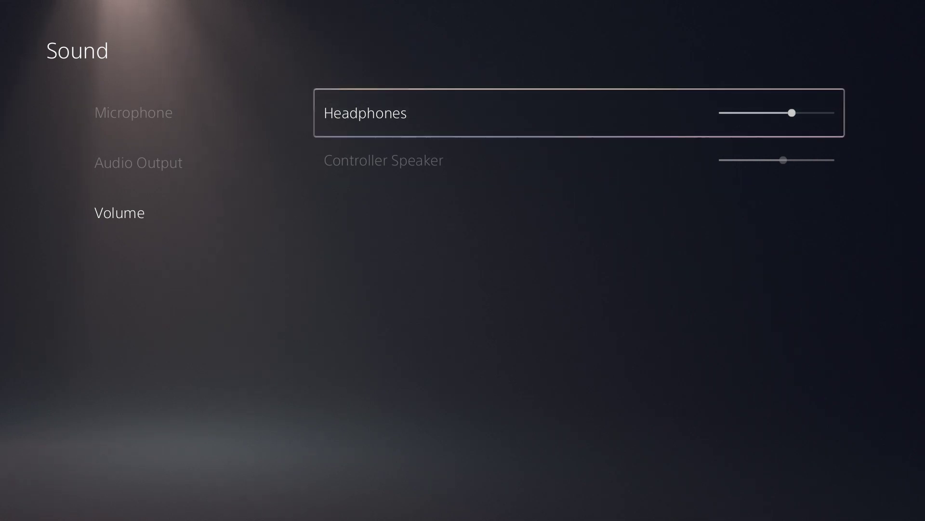
pyautogui.press('Left')
pyautogui.press('Right')
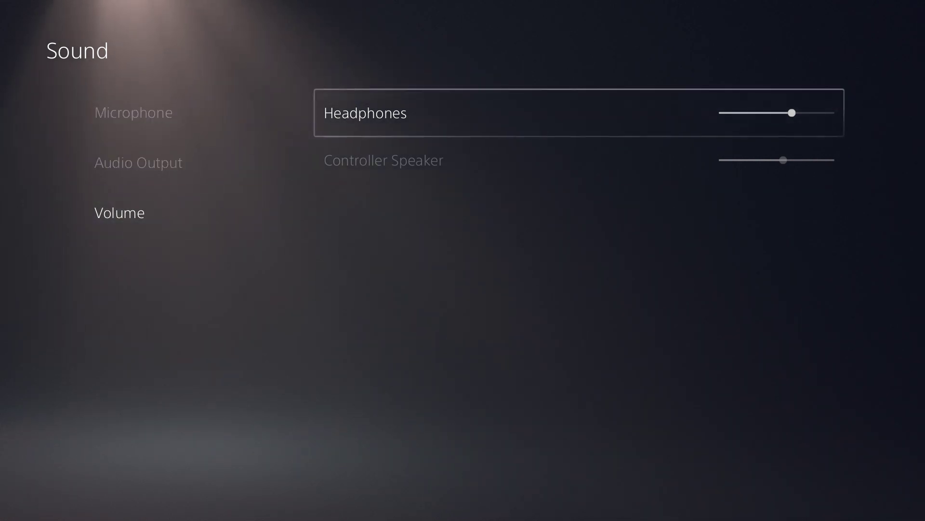
pyautogui.press('Return')
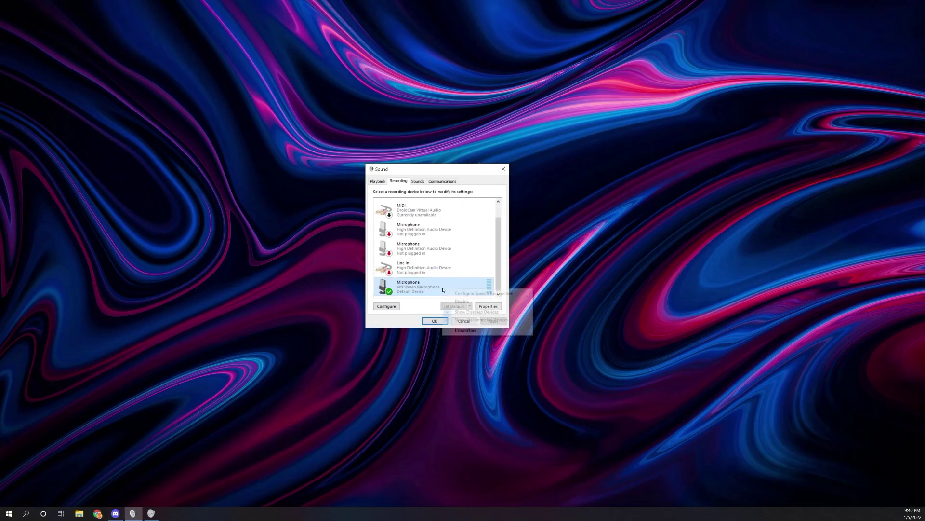
# On the PC, adjust the Yeti Stereo Microphone's level in its properties and lower the U32R59x device volume in the Volume Mixer
pyautogui.rightClick(443, 289)
pyautogui.click(463, 331)
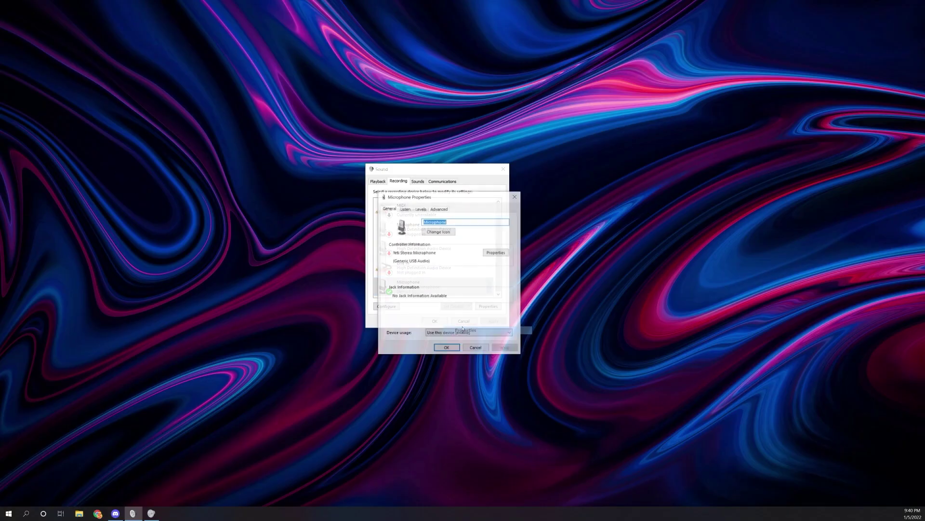
pyautogui.click(422, 209)
pyautogui.moveTo(422, 232); pyautogui.dragTo(431, 232)
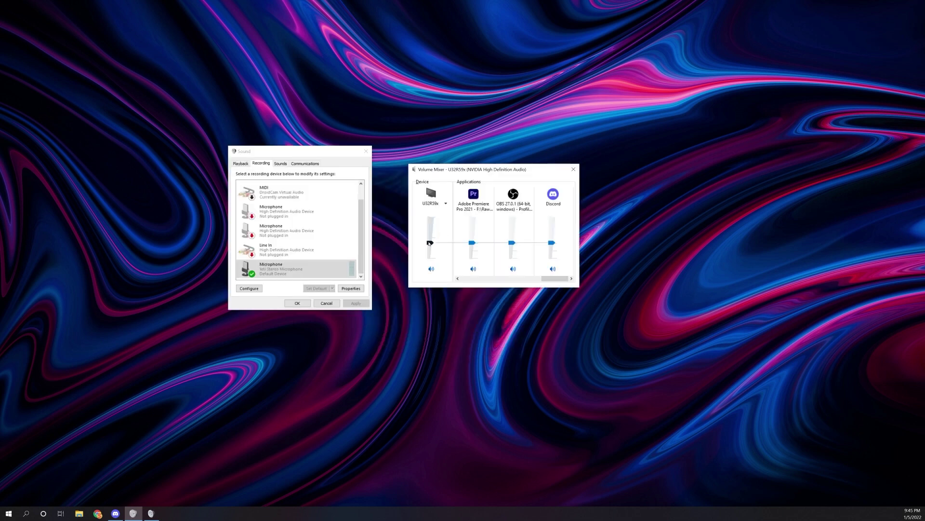
pyautogui.moveTo(429, 242)
pyautogui.mouseDown()
pyautogui.moveTo(432, 226)
pyautogui.moveTo(434, 254)
pyautogui.mouseUp()
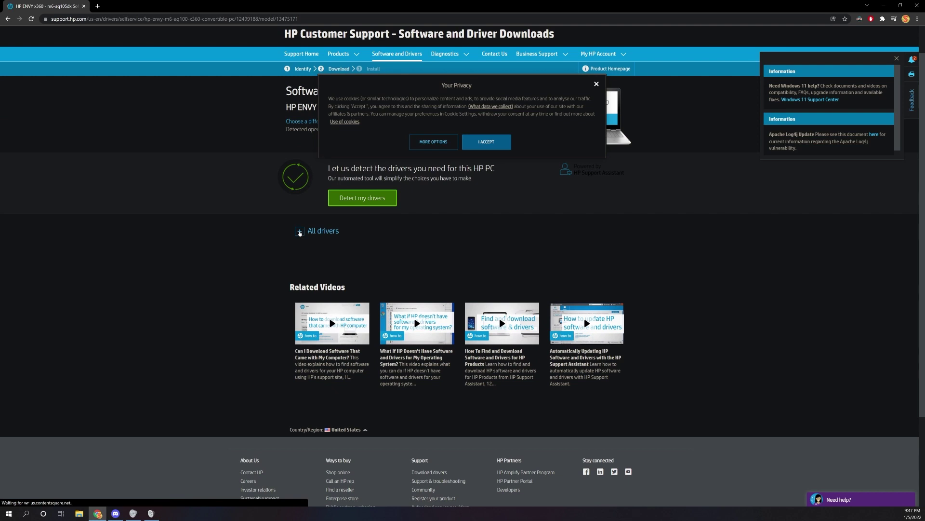
# Switch to the HP driver download page in Chrome and expand All drivers and its Driver-Audio category
pyautogui.click(299, 231)
pyautogui.scroll(-2, 312, 276)
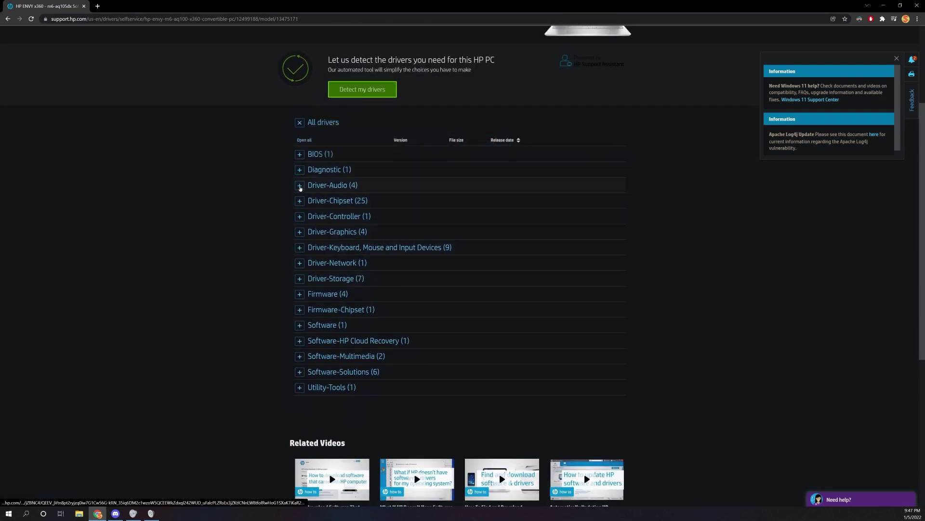
pyautogui.click(300, 186)
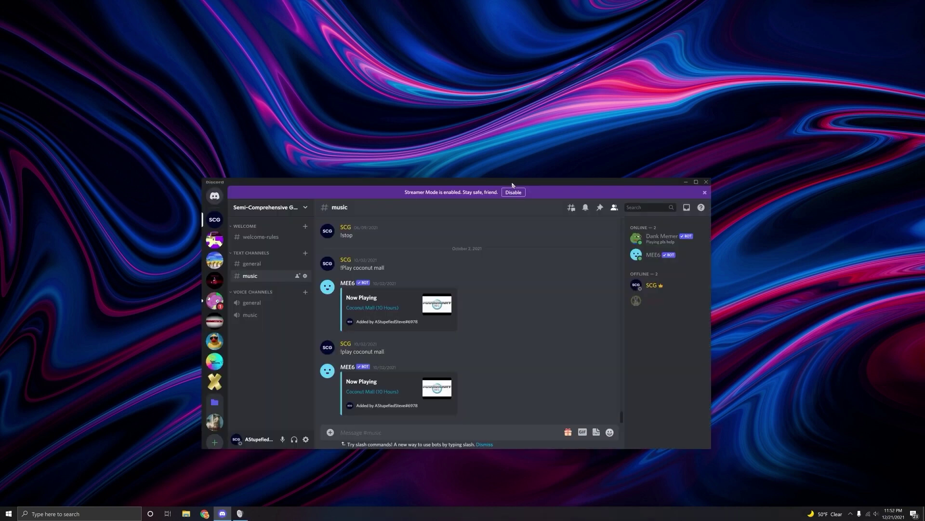
# Switch to Discord, join the general voice channel, and move the window down to free space above it
pyautogui.moveTo(510, 183); pyautogui.dragTo(579, 187)
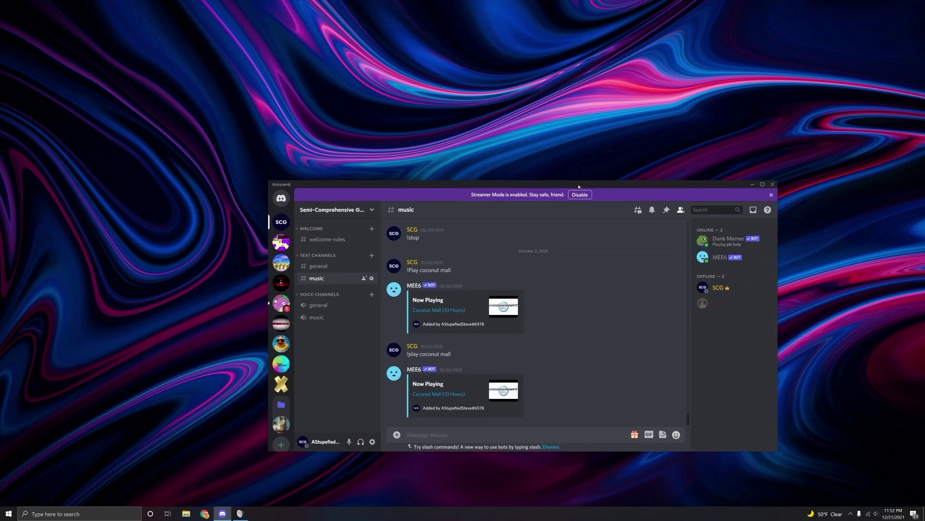
pyautogui.click(318, 304)
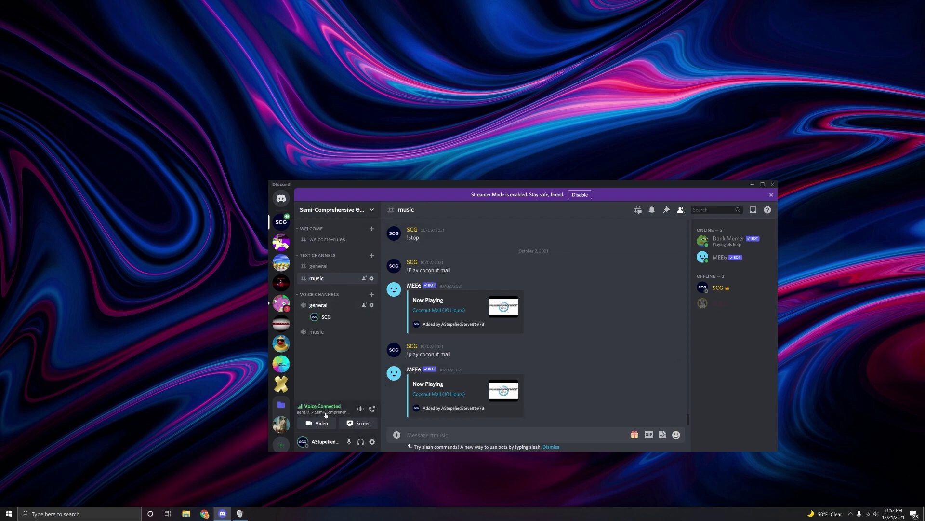
pyautogui.moveTo(512, 197); pyautogui.dragTo(507, 261)
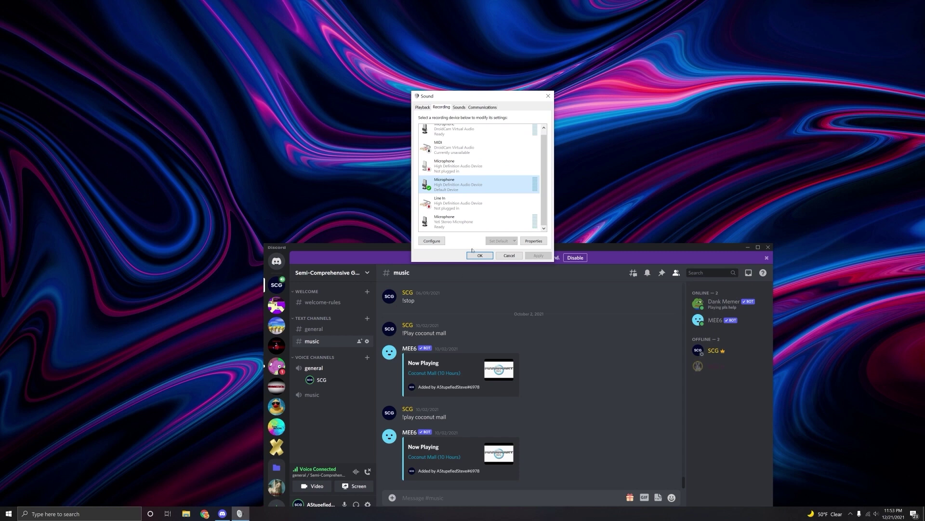
# Switch to the Windows Sound dialog and look through the list of playback devices
pyautogui.click(423, 107)
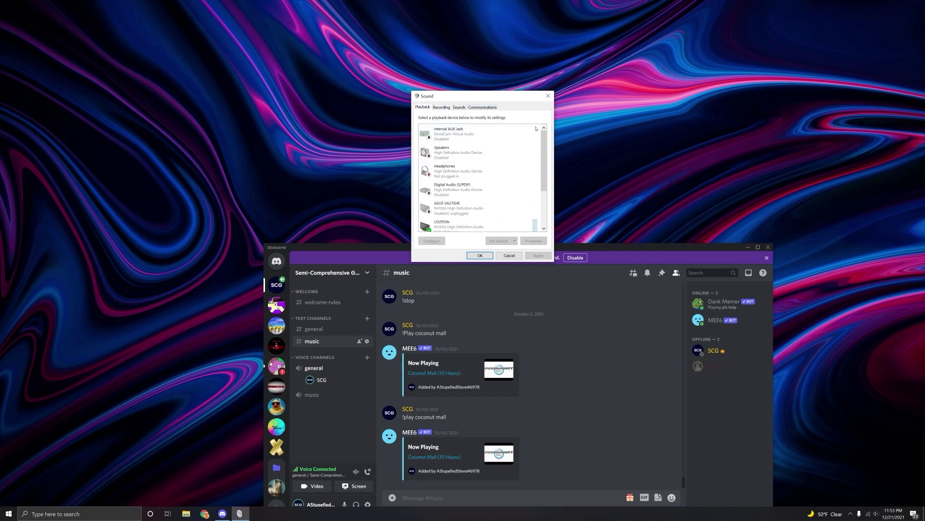
pyautogui.click(523, 223)
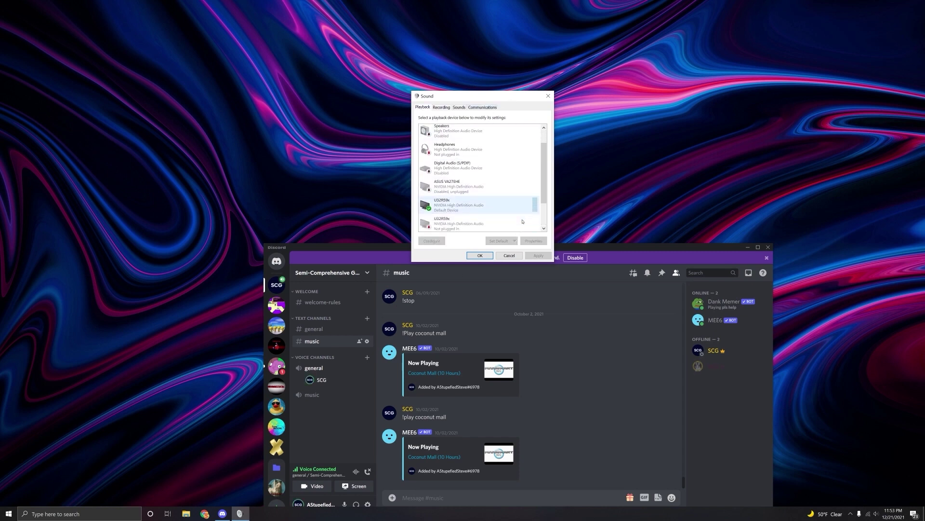
pyautogui.scroll(1, 523, 212)
pyautogui.click(521, 138)
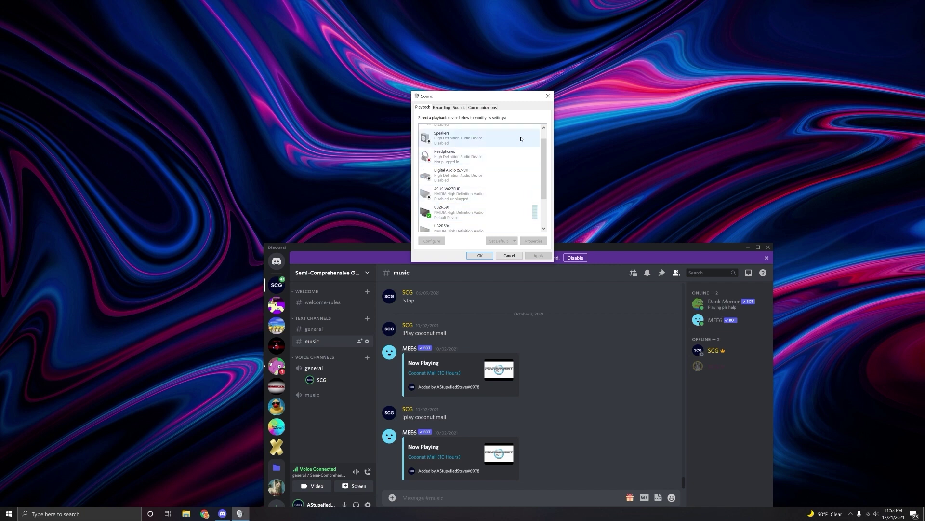